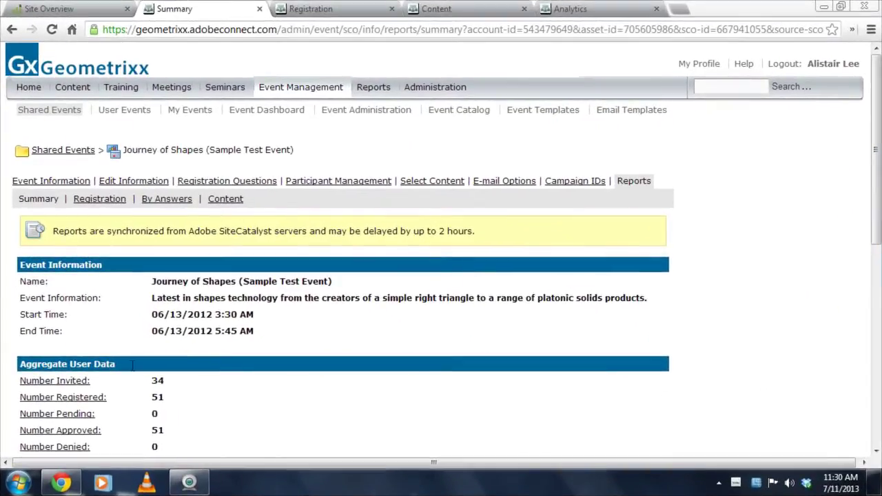
Examine the event's Summary report from the aggregate user data down to the conversion funnel.
scroll(266, 373, "down", 2)
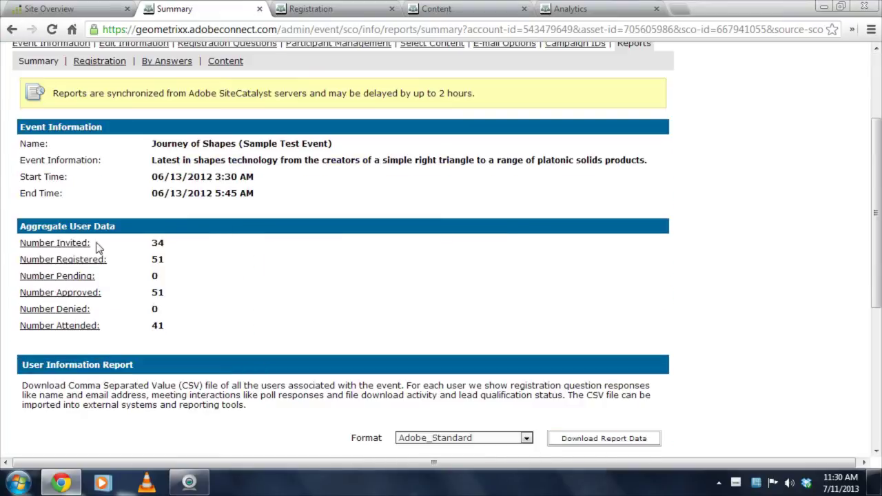
scroll(322, 315, "down", 2)
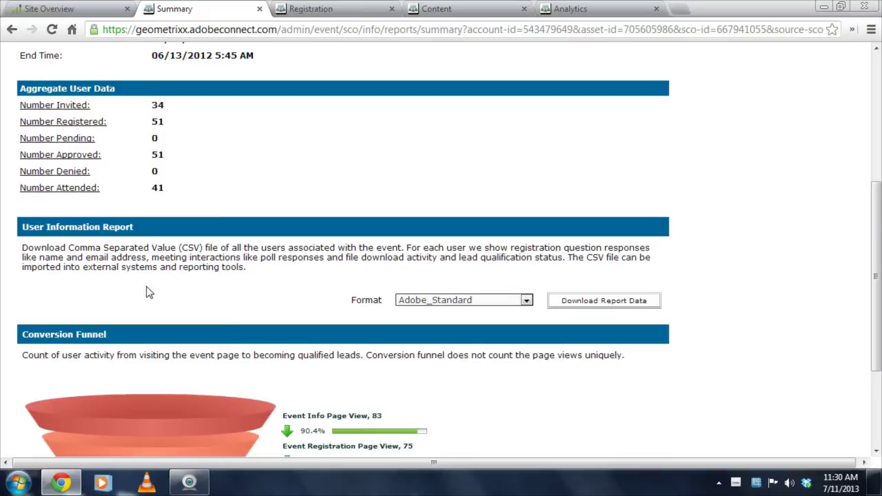
scroll(531, 352, "down", 2)
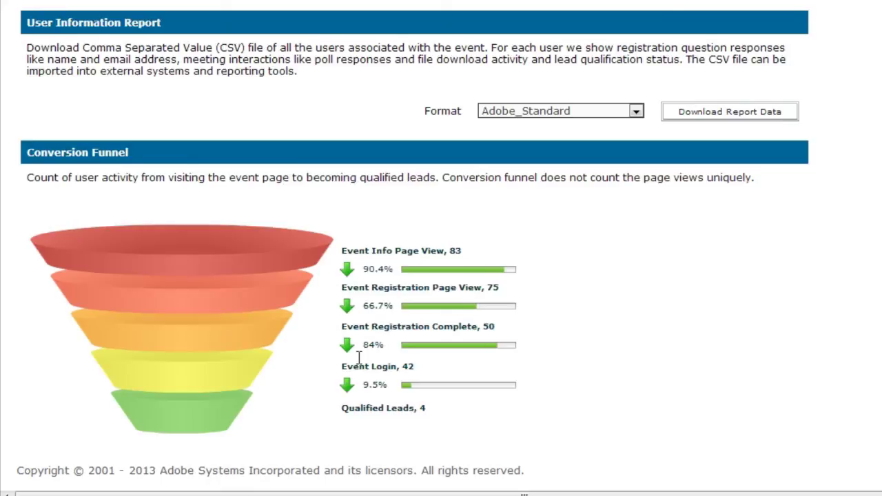
Open the event's Registration report and examine the attendance, registration and poll criteria for lead qualification.
left_click(334, 9)
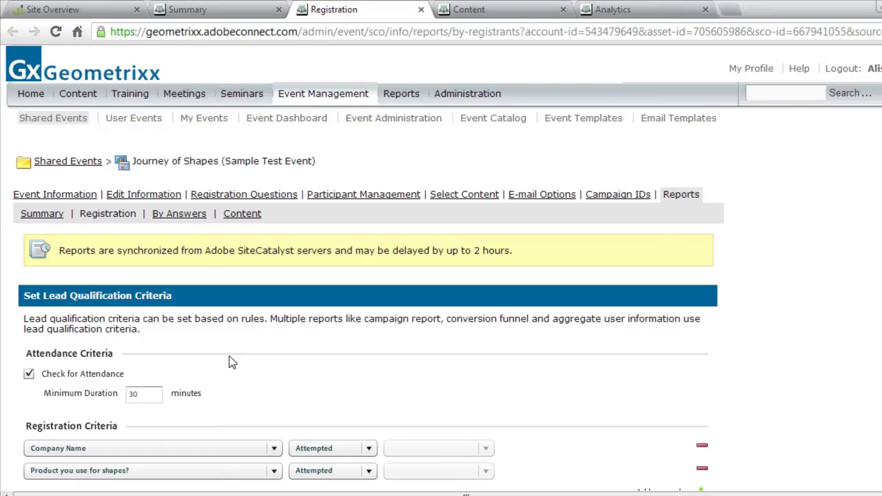
scroll(232, 363, "down", 3)
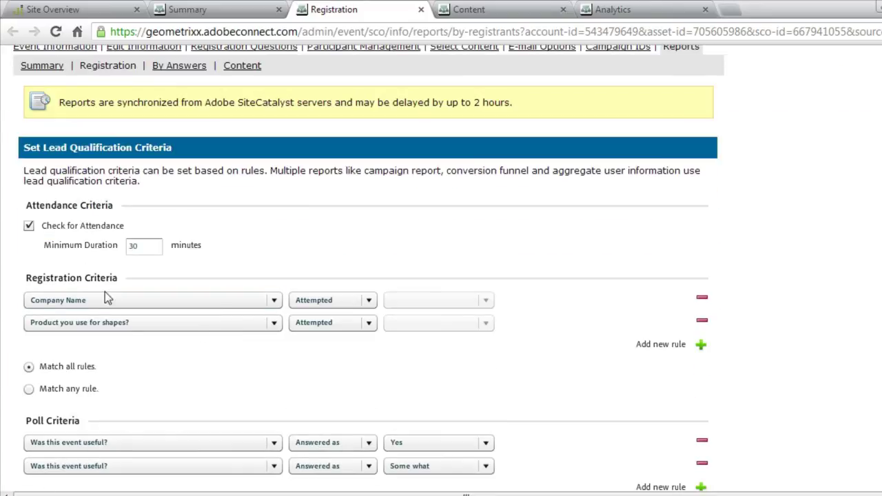
scroll(138, 344, "down", 3)
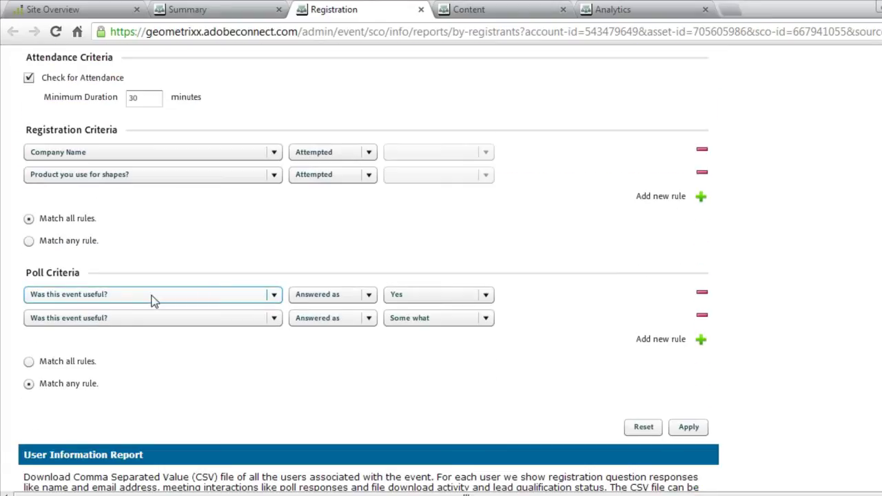
Examine the Campaign Report chart and the Registration Questions response chart in the Registration report.
scroll(157, 298, "down", 5)
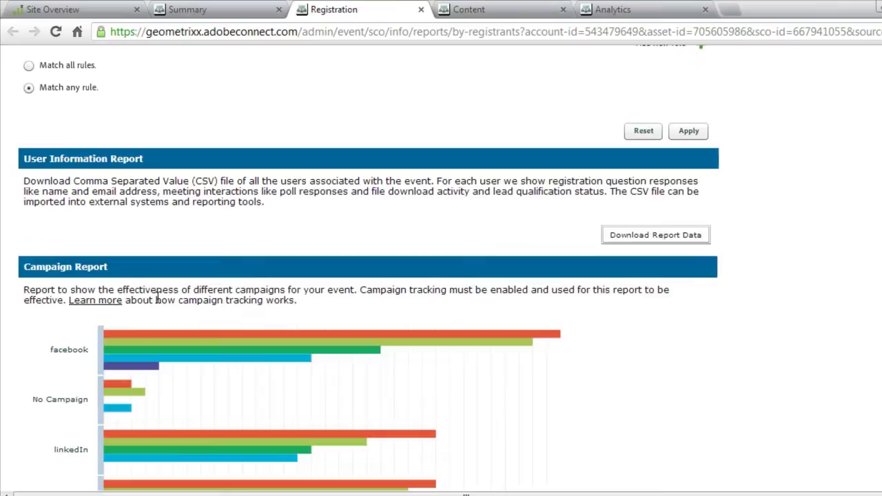
scroll(592, 355, "down", 2)
scroll(651, 344, "up", 1)
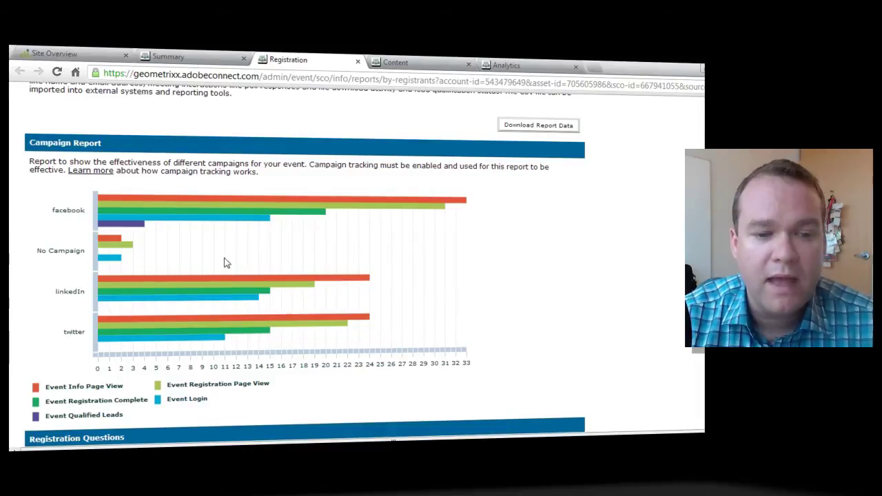
mouse_move(183, 297)
scroll(581, 290, "down", 4)
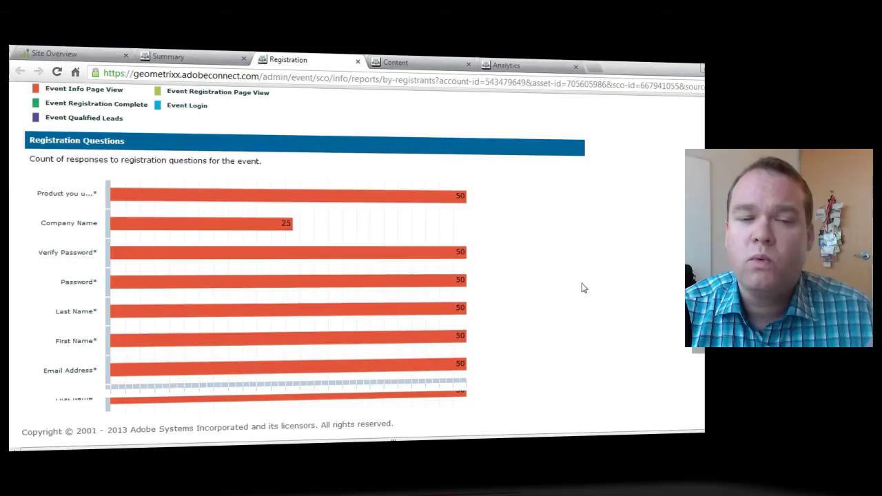
scroll(581, 289, "up", 2)
Open the event's Content report and examine the engagement graph and the Chat and Q&A Usage charts.
left_click(403, 62)
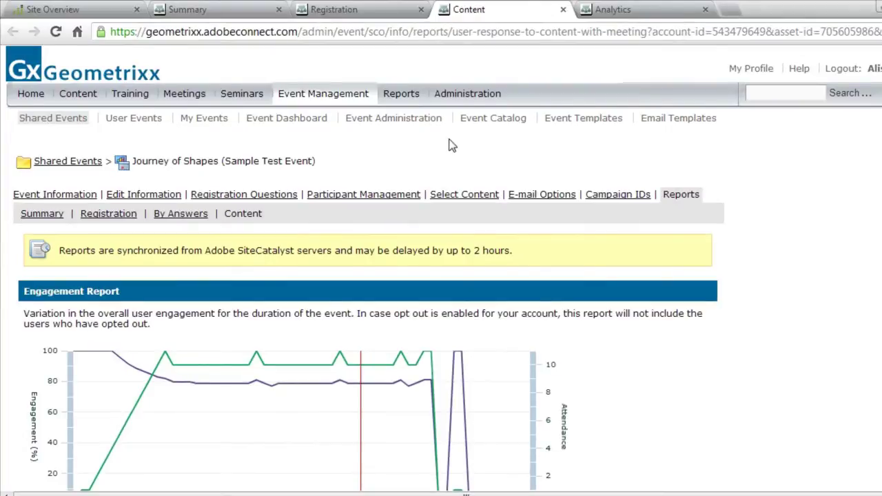
scroll(334, 171, "down", 2)
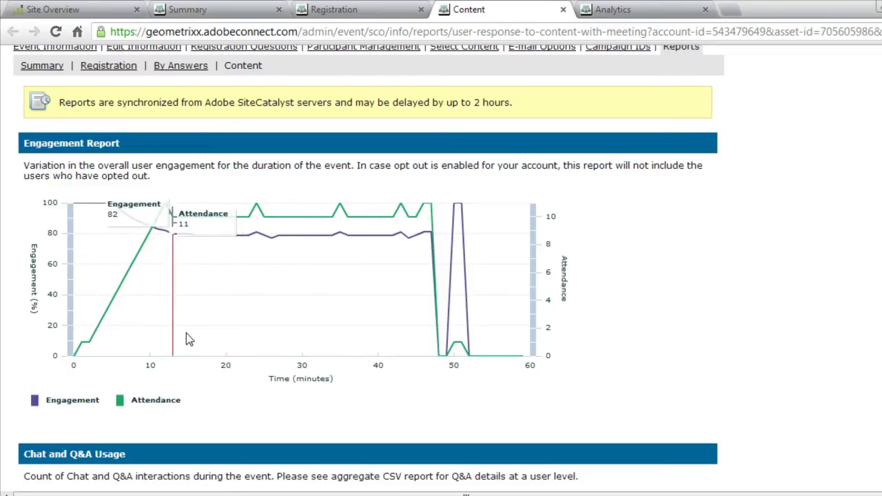
scroll(615, 300, "down", 5)
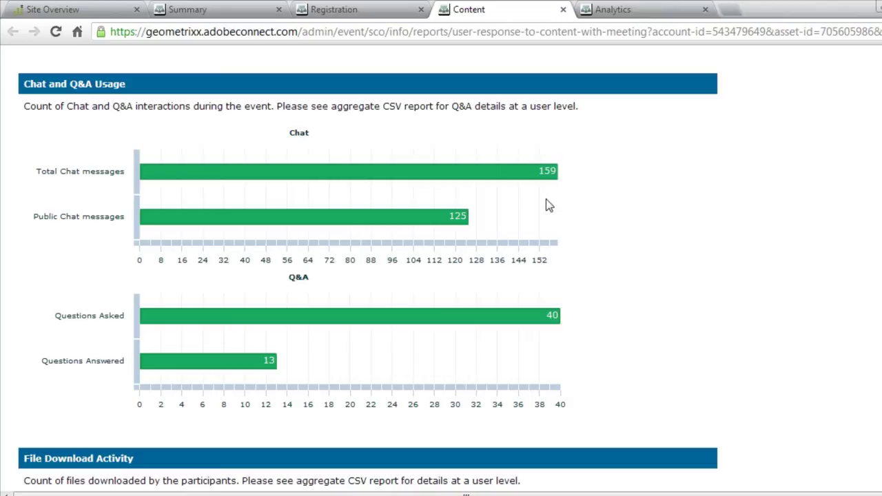
Examine the file download, poll activity and attendee status sections and the attendee list of the Content report.
scroll(516, 249, "down", 4)
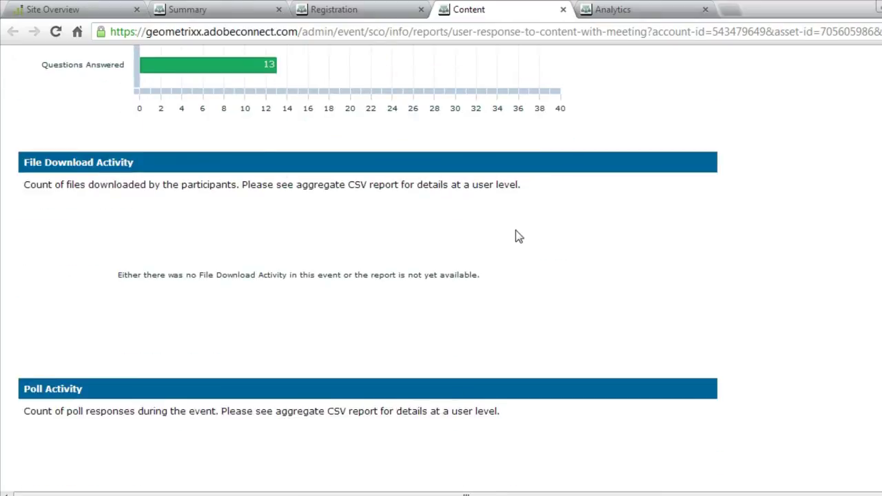
scroll(517, 236, "down", 3)
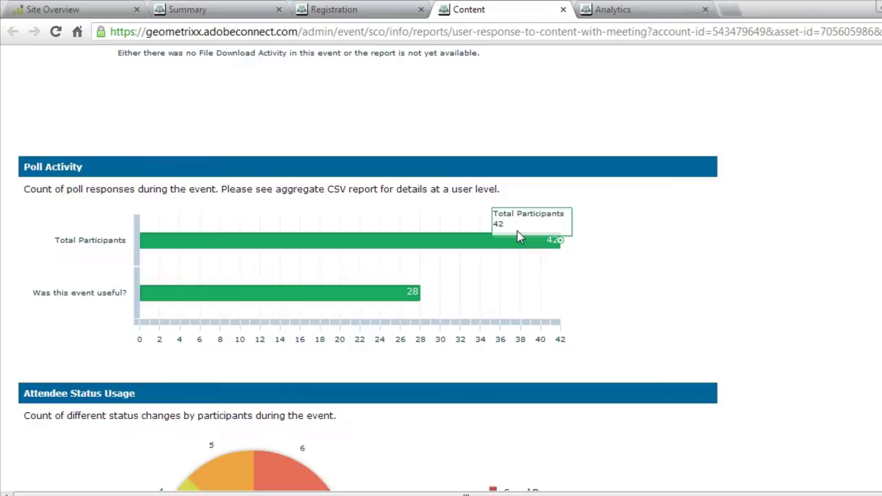
scroll(517, 236, "up", 1)
scroll(517, 235, "down", 1)
scroll(386, 269, "down", 2)
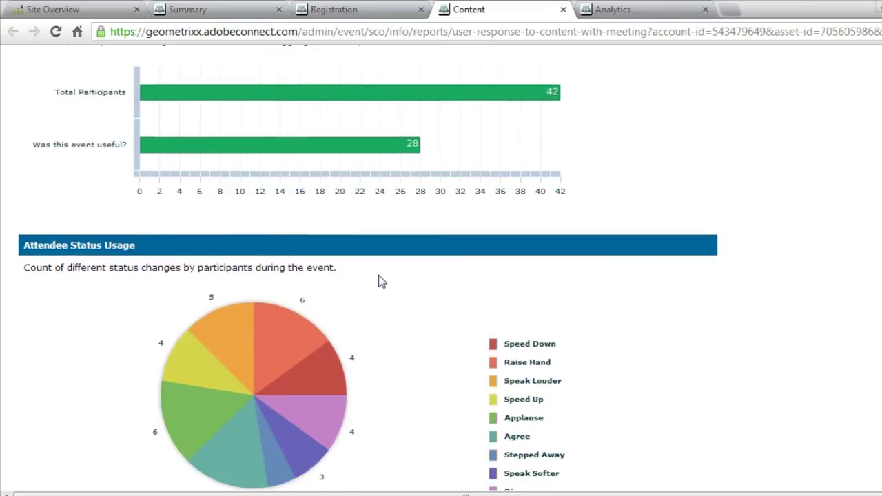
scroll(366, 283, "down", 2)
scroll(365, 292, "down", 3)
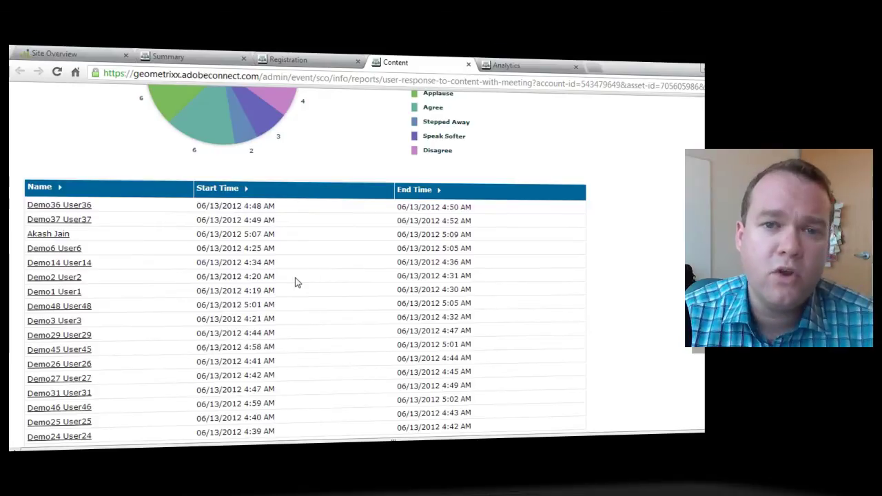
Bring up the account's Analytics configuration and examine the Basic Reports option.
left_click(502, 66)
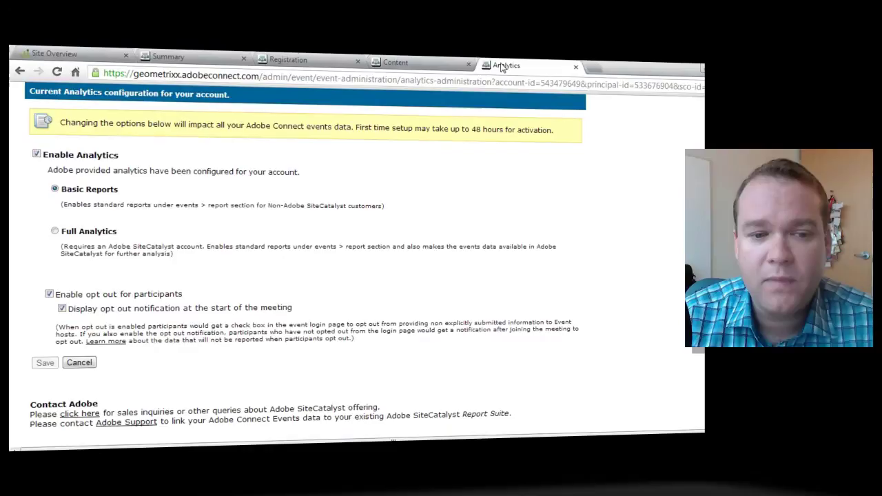
left_click_drag(66, 189, 126, 201)
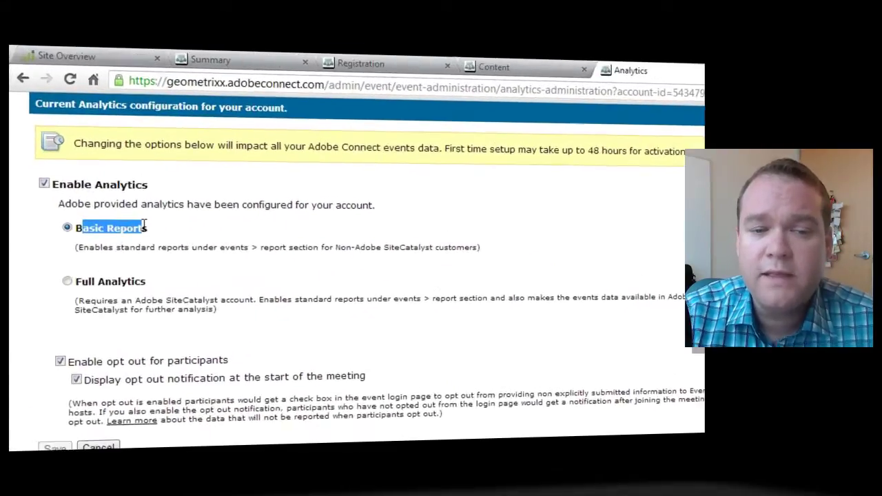
left_click(132, 211)
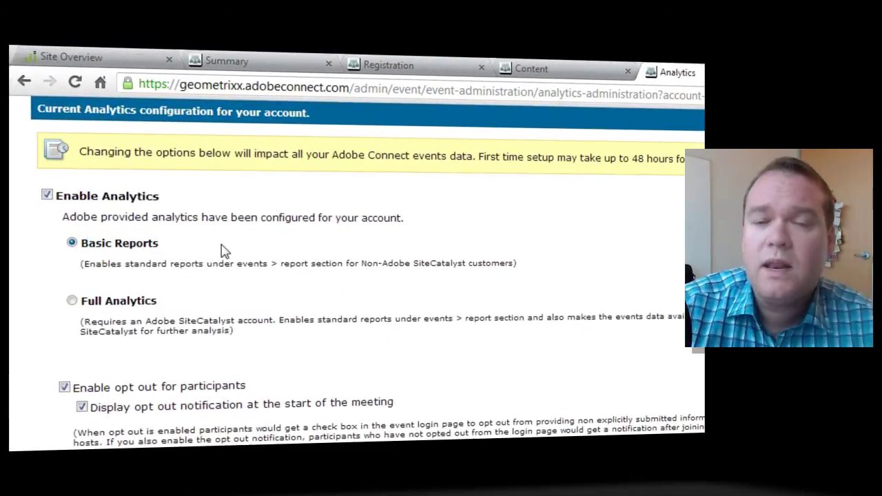
Choose Full Analytics and go through the Company Name, User Name and Shared Secret fields without filling them in.
left_click(72, 301)
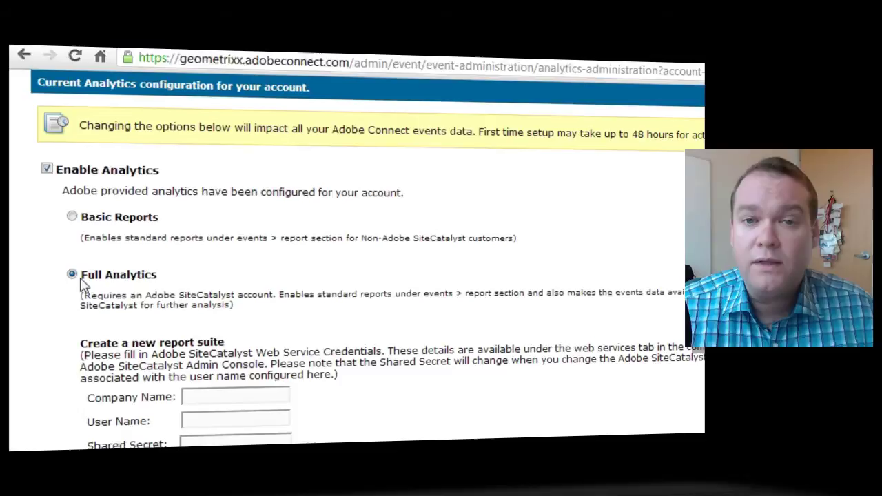
left_click(237, 328)
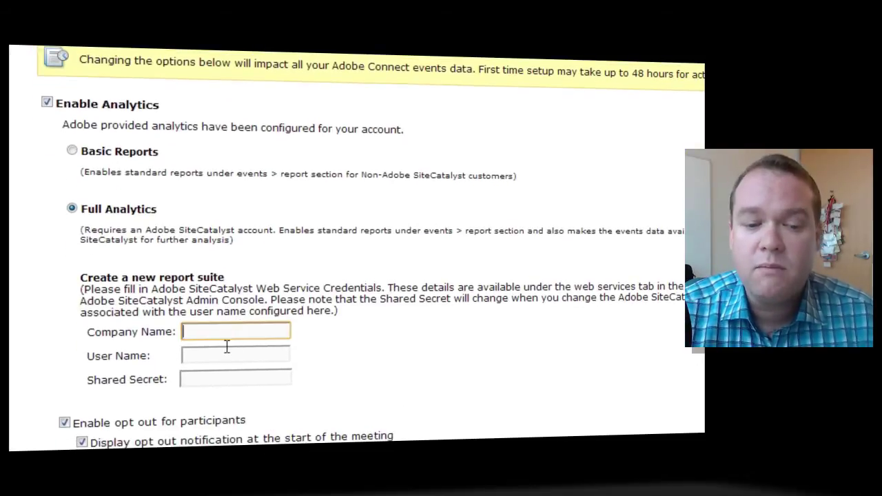
left_click(226, 356)
left_click(223, 374)
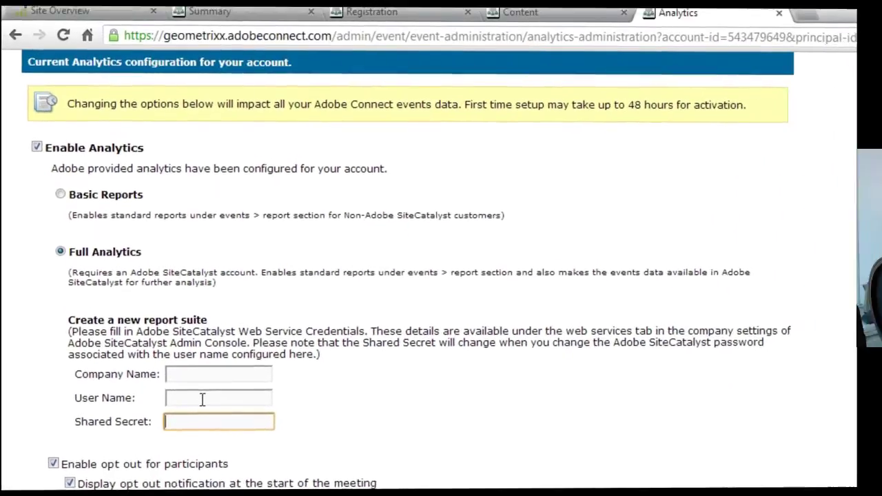
Switch to Adobe SiteCatalyst and open the Webinar Conversion Funnel report from the webinar details.
left_click(73, 8)
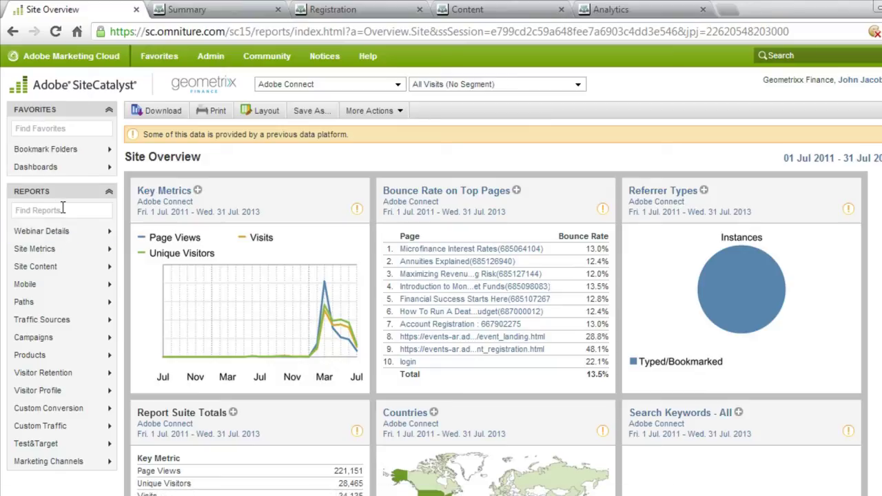
mouse_move(59, 236)
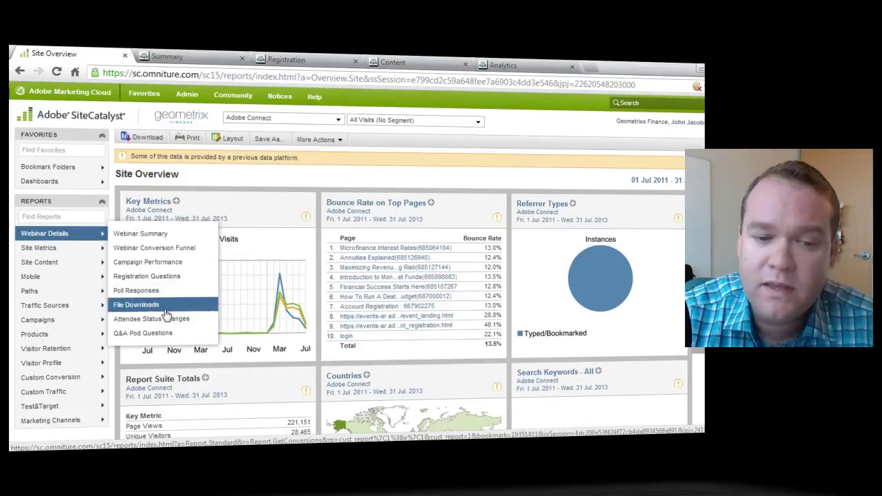
left_click(183, 252)
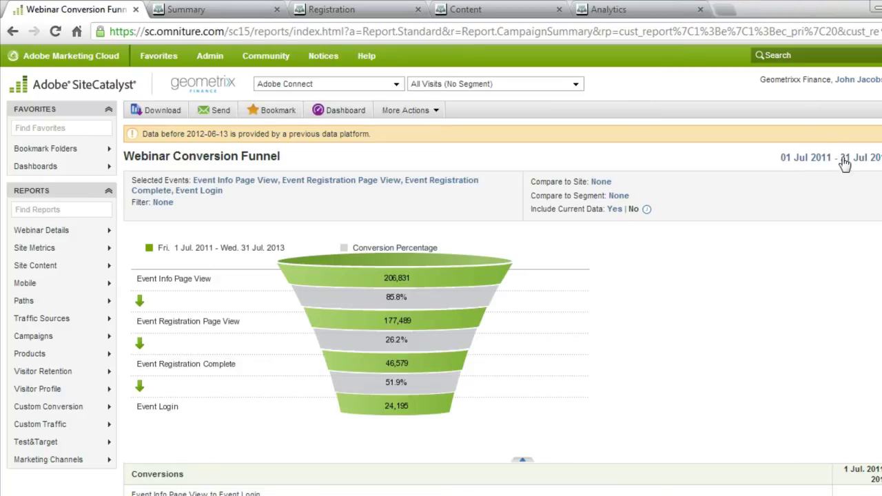
Examine the funnel report's date range options and the Interest Rate Webinars segment definition, closing both without saving.
left_click(869, 159)
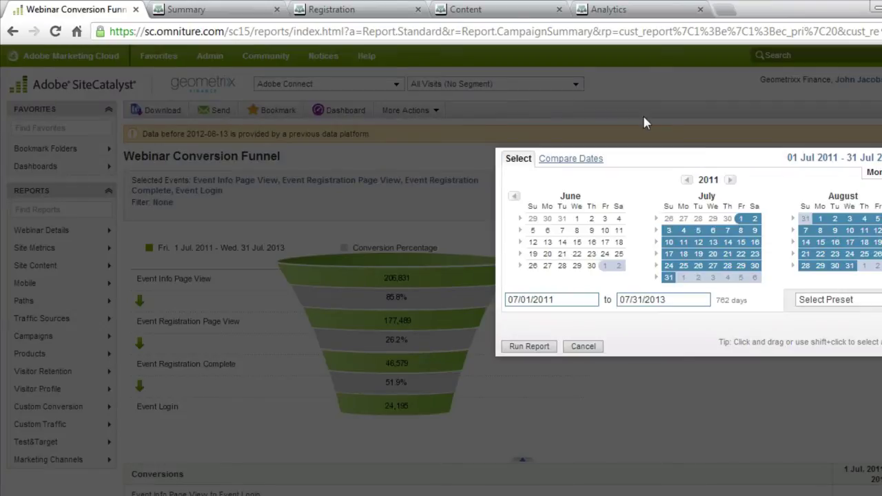
left_click(593, 346)
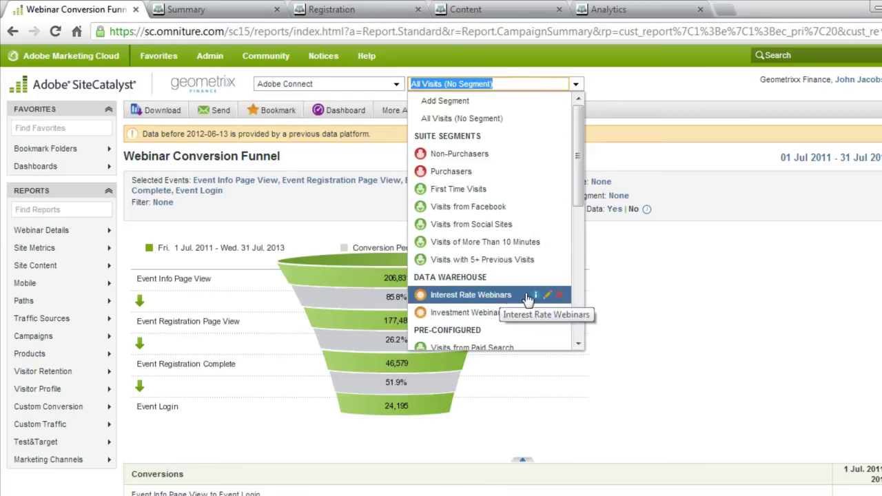
left_click(552, 295)
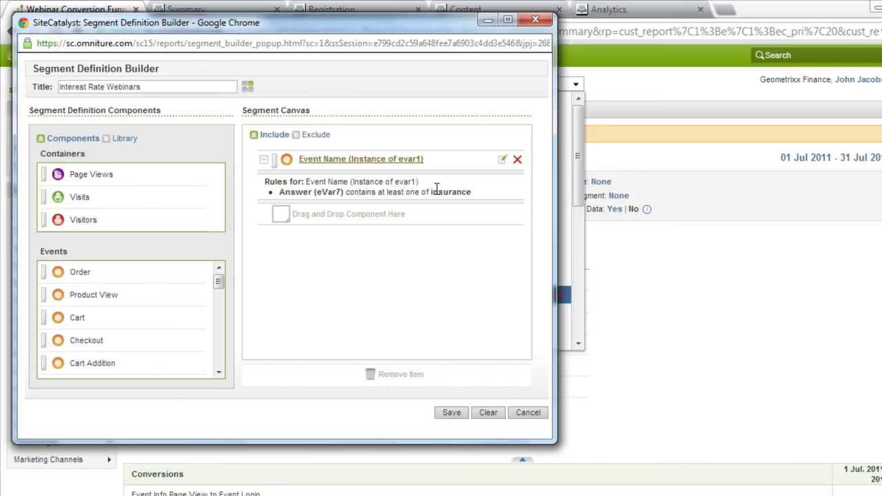
left_click(522, 414)
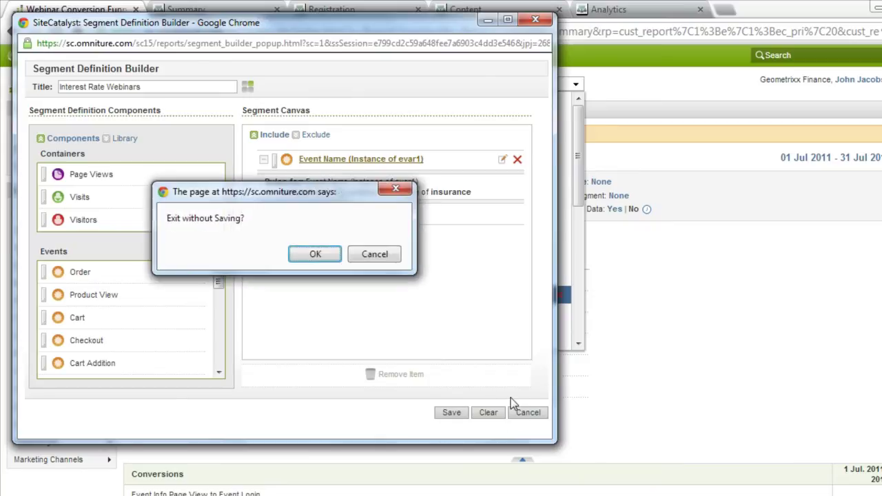
left_click(386, 253)
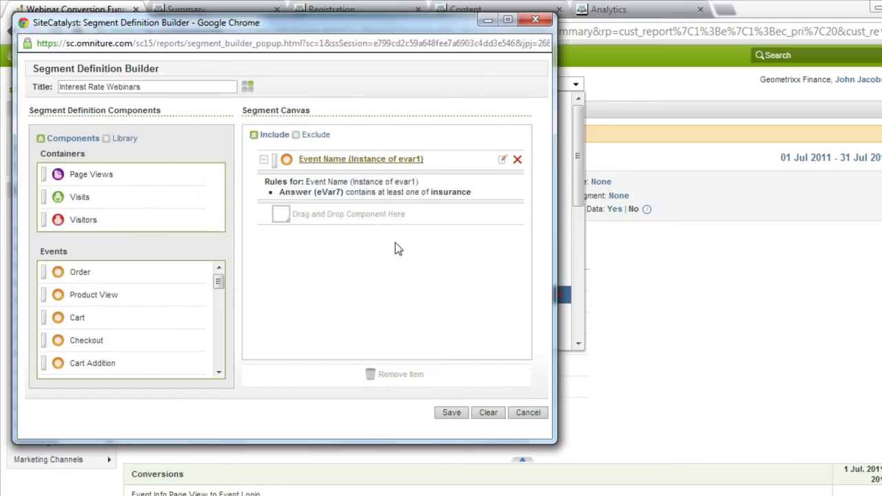
left_click(536, 20)
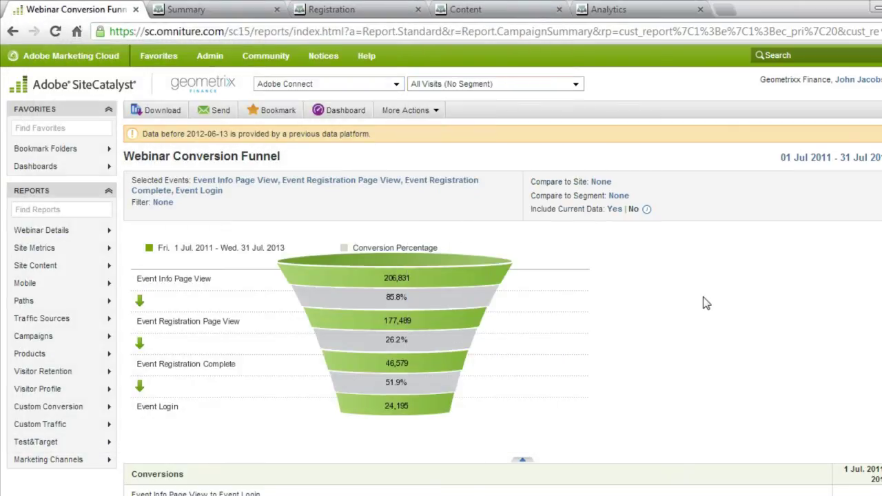
Look over the conversion funnel, and open the Campaign Performance report from the webinar details.
scroll(504, 308, "down", 1)
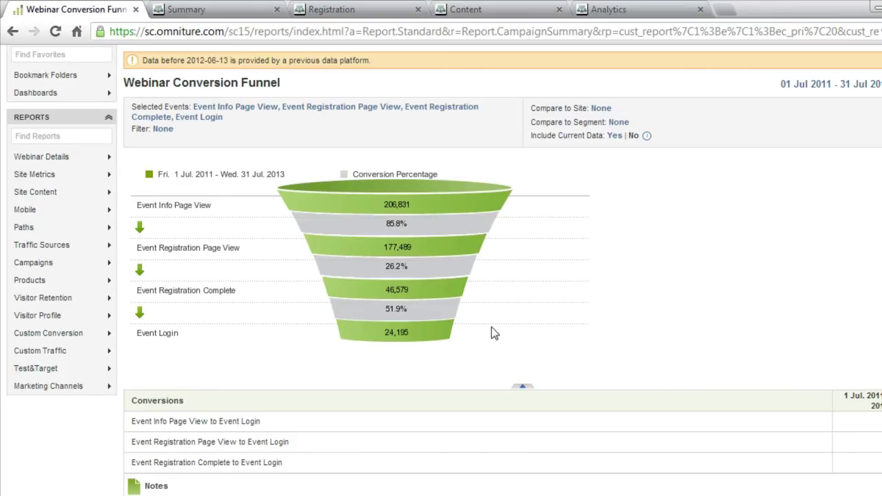
scroll(490, 352, "up", 2)
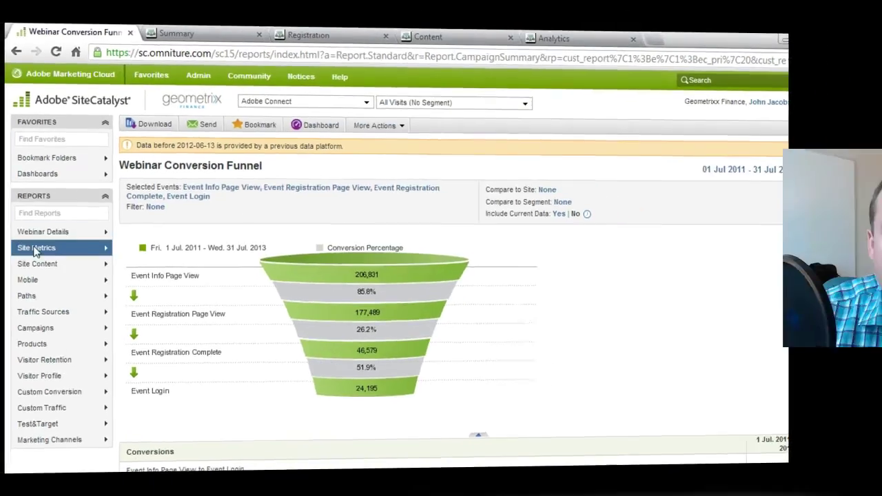
mouse_move(107, 232)
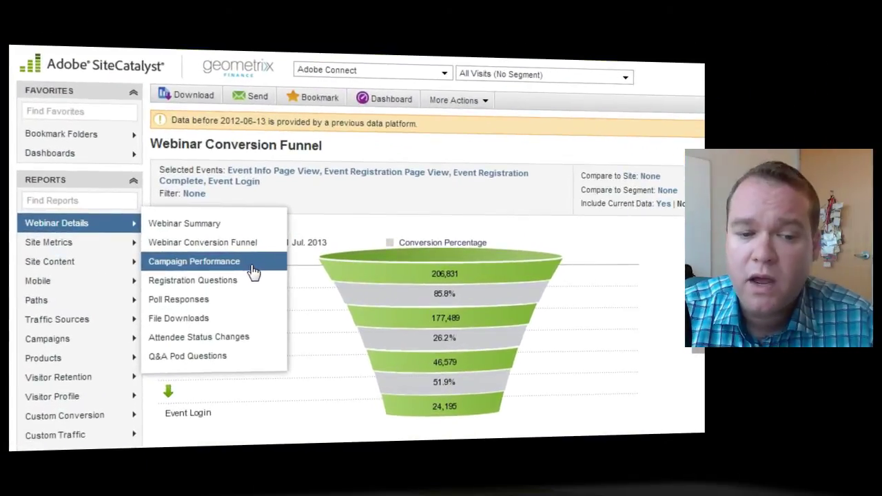
left_click(252, 269)
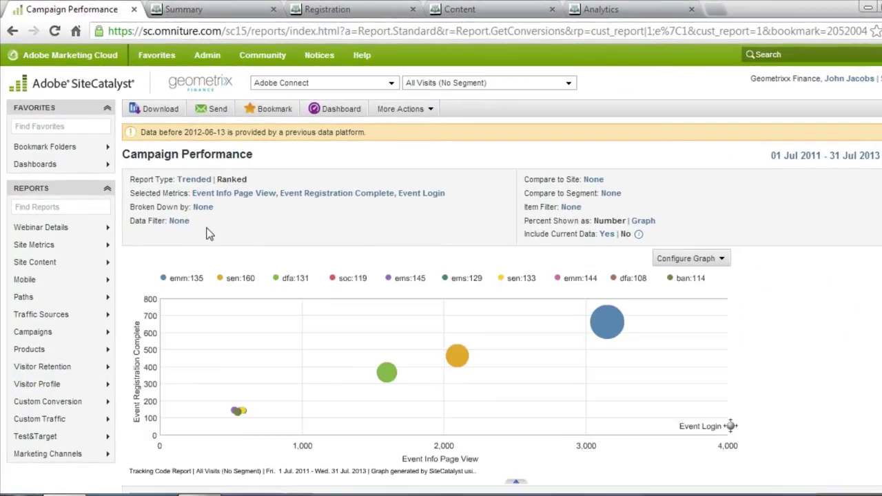
Examine the breakdown options for tracking code emm:135, from Site Metrics, Site Content, Paths and Traffic Sources through Products and Visitor Profile.
scroll(779, 300, "down", 2)
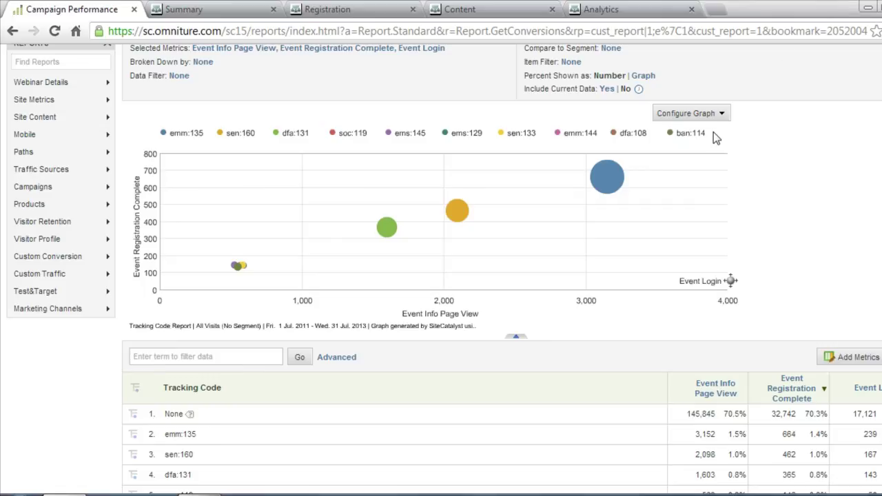
left_click(134, 436)
scroll(200, 373, "down", 3)
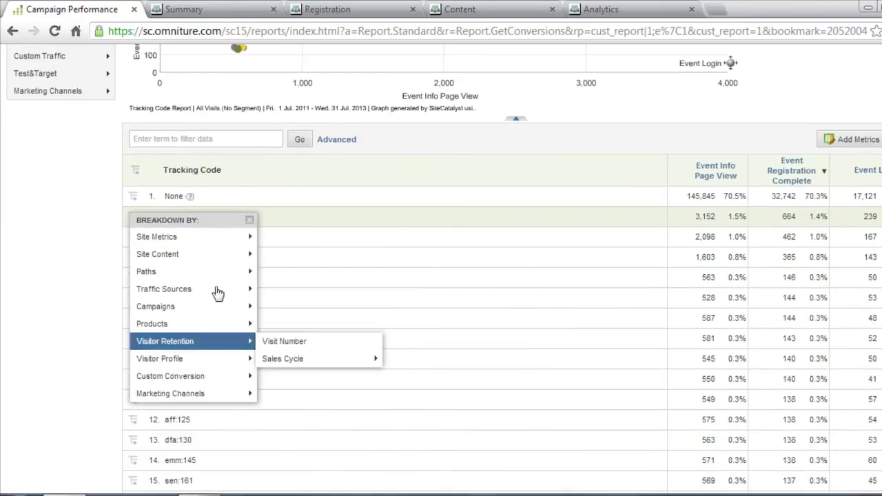
mouse_move(199, 244)
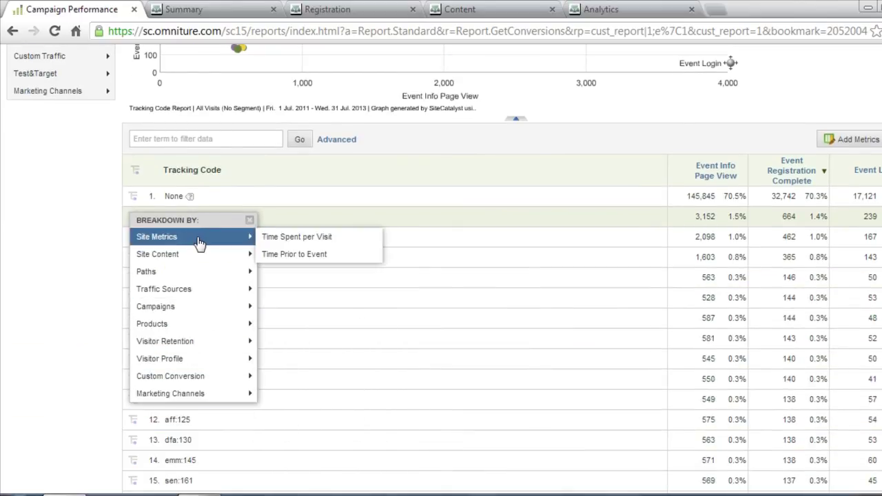
mouse_move(202, 260)
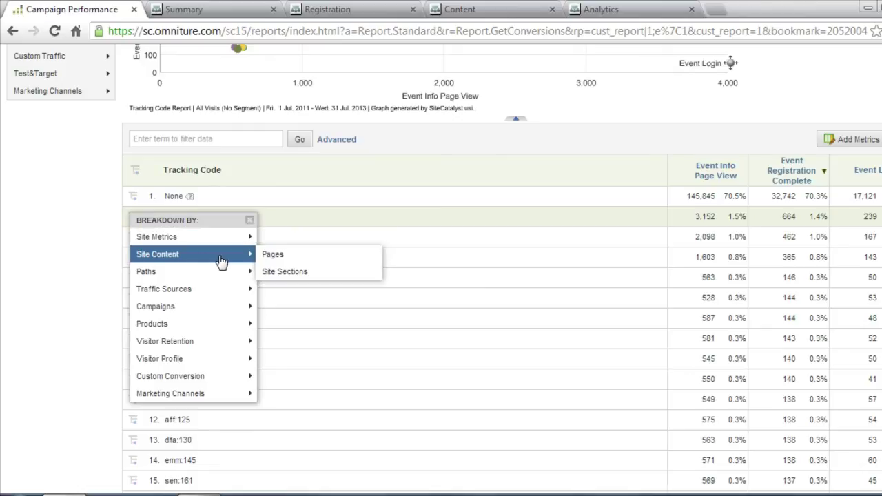
mouse_move(194, 278)
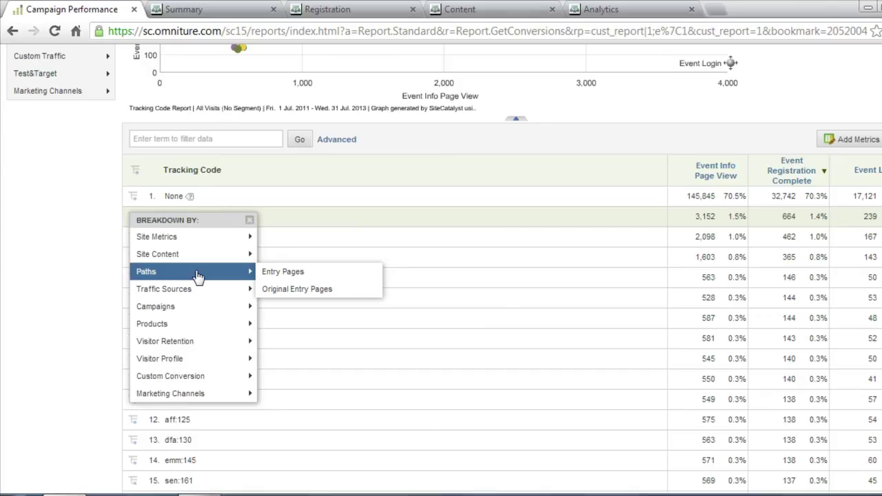
mouse_move(179, 293)
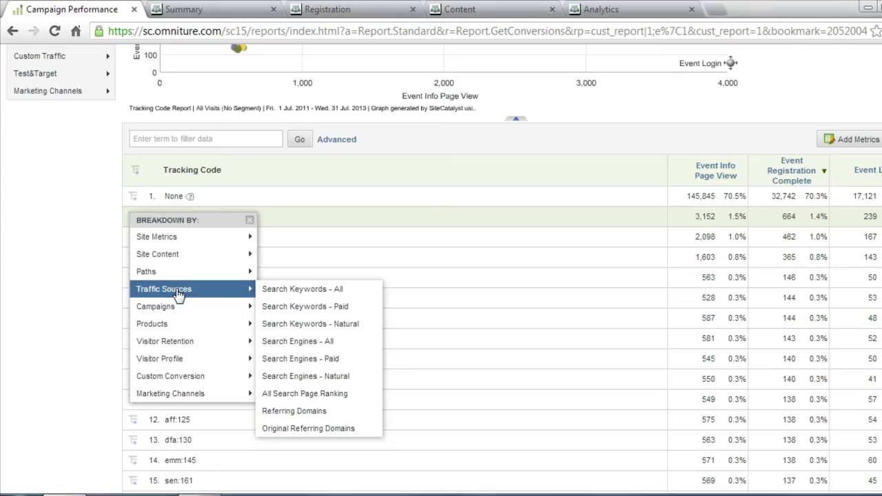
mouse_move(166, 314)
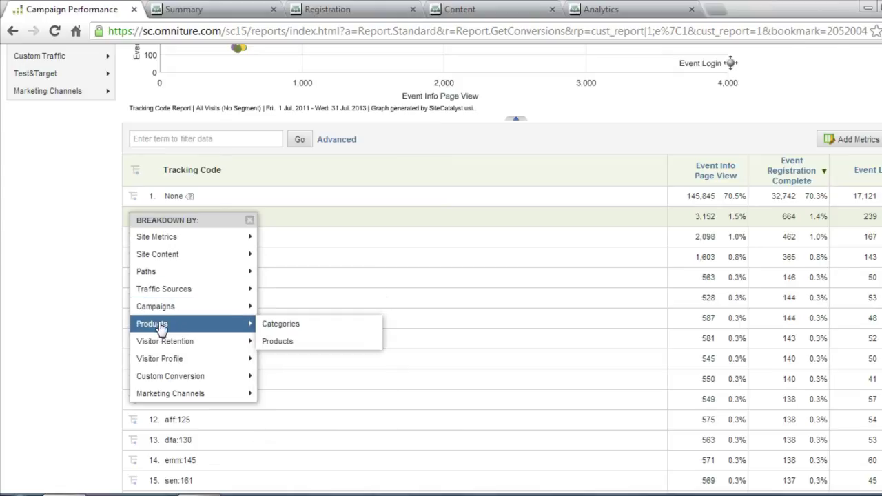
mouse_move(183, 360)
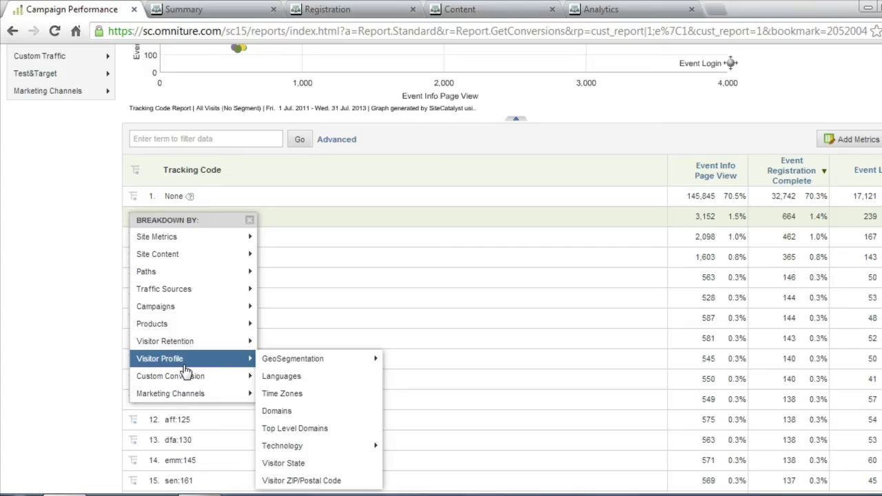
Open the Registration Questions report from the webinar details.
scroll(76, 200, "up", 5)
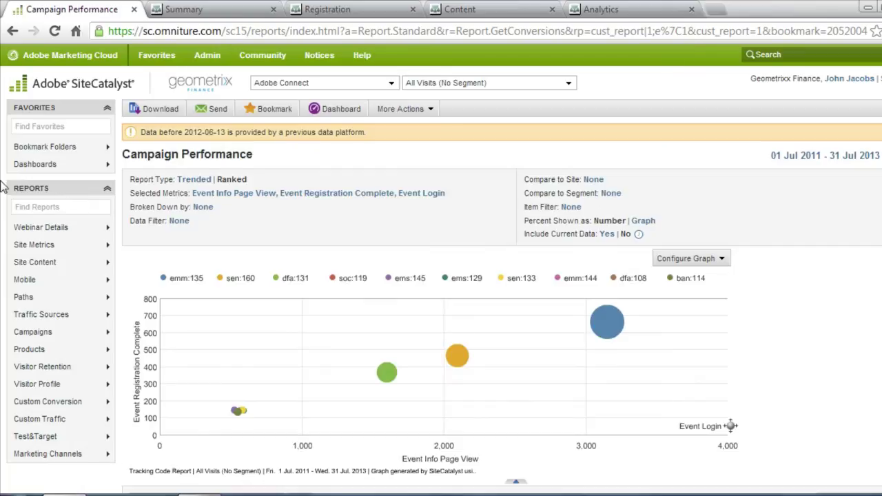
mouse_move(58, 235)
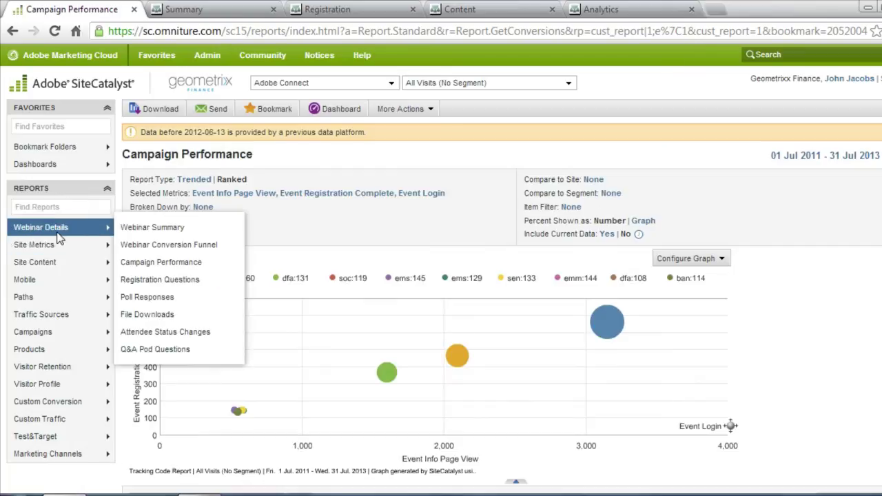
left_click(182, 281)
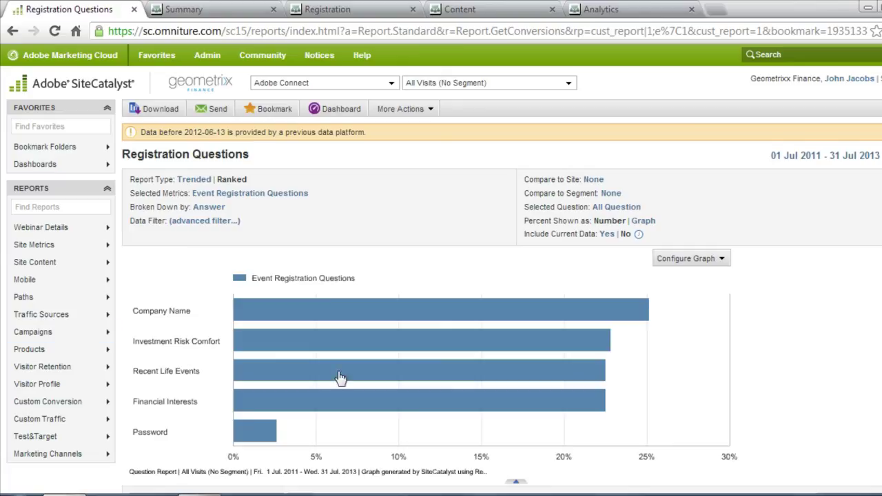
Change the Registration Questions graph from horizontal bars to a vertical bar chart.
mouse_move(243, 327)
left_click(723, 260)
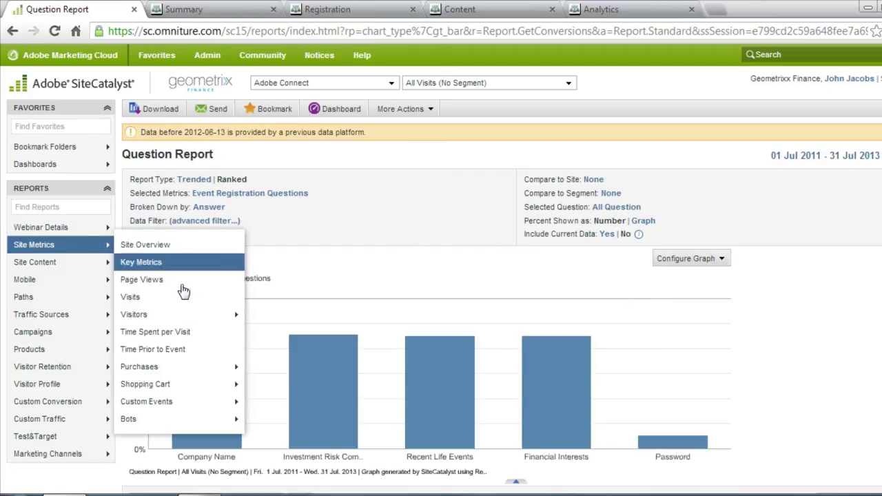
mouse_move(95, 227)
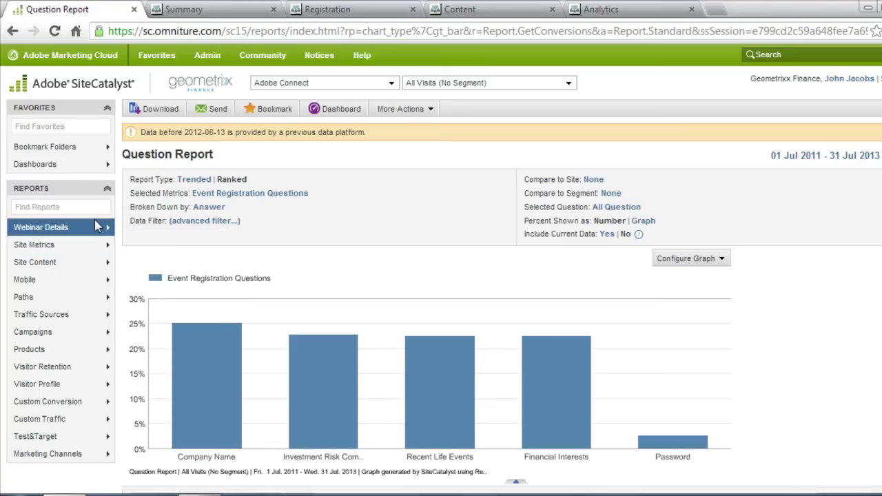